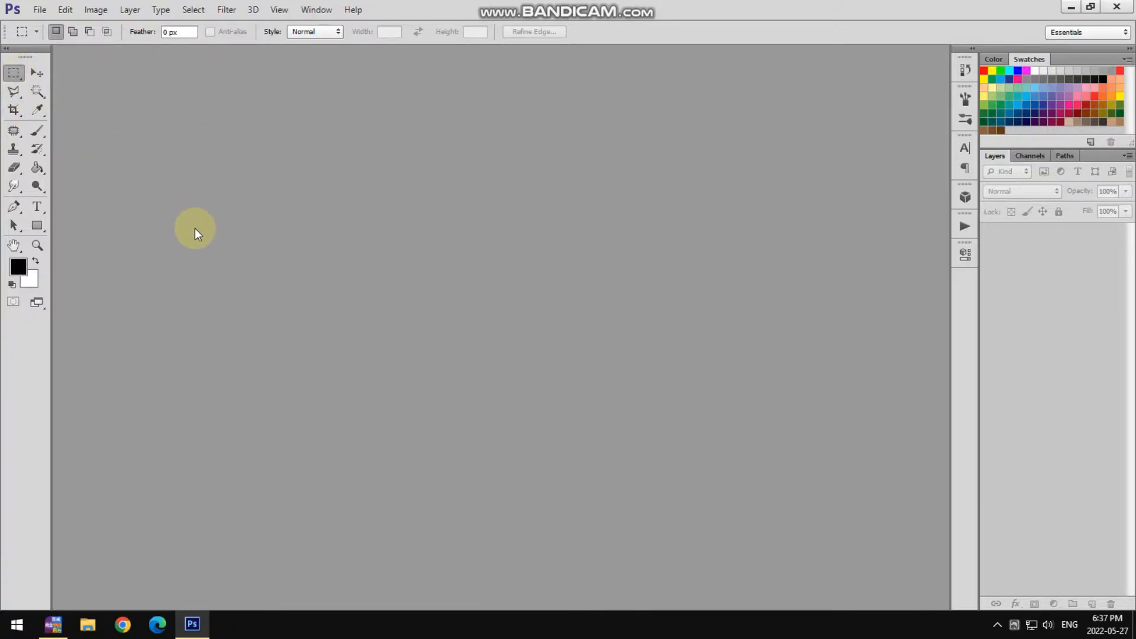
Activate the Rectangular Marquee tool and open the image cat-getty-images.jpg.
key(v)
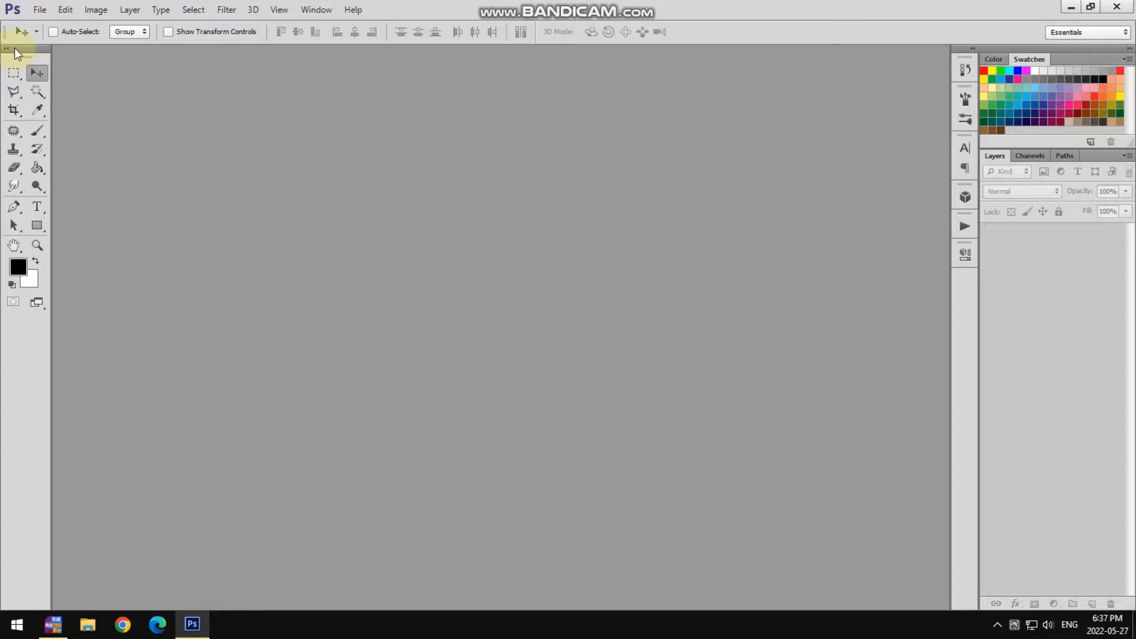
key(m)
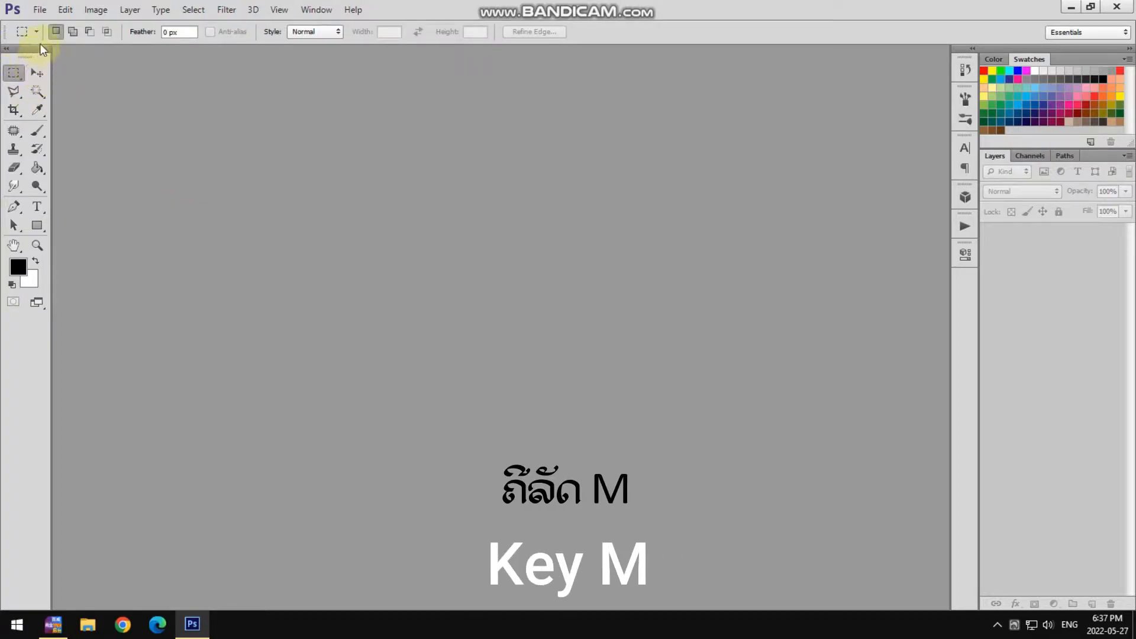
click(40, 11)
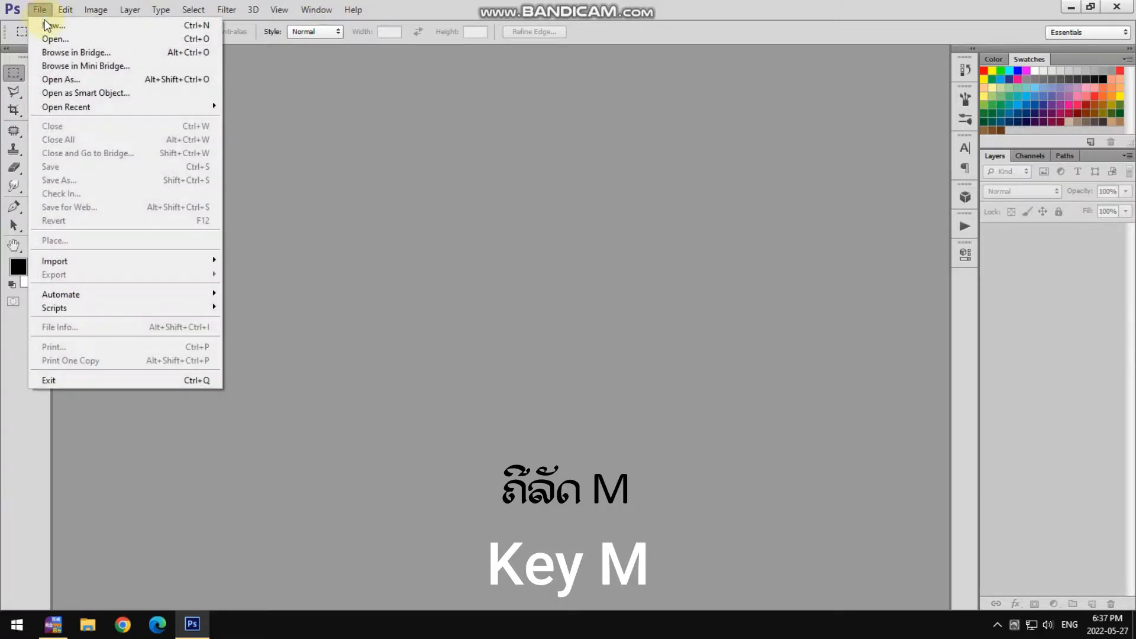
click(55, 39)
click(882, 194)
click(886, 464)
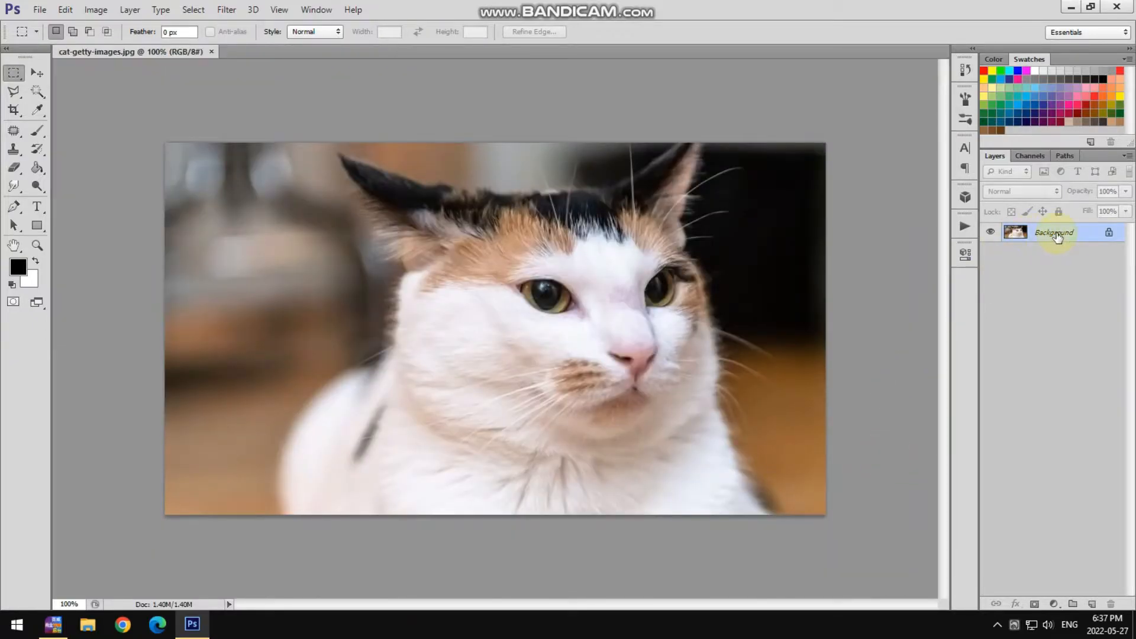
Duplicate the Background layer as Background copy within the same document.
right_click(1057, 235)
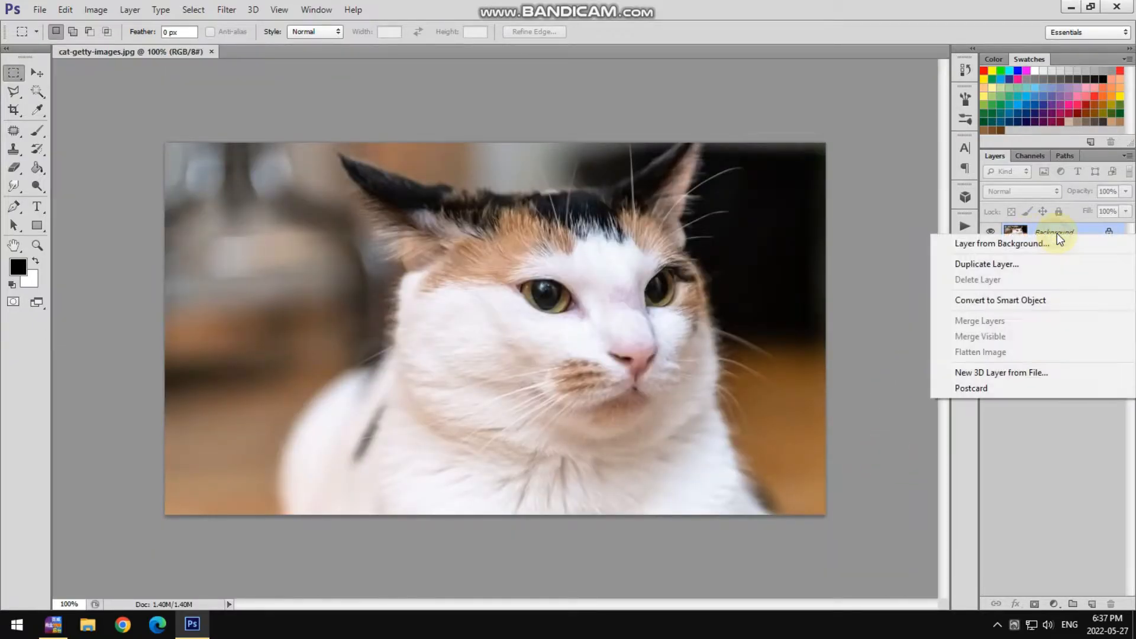
click(1039, 264)
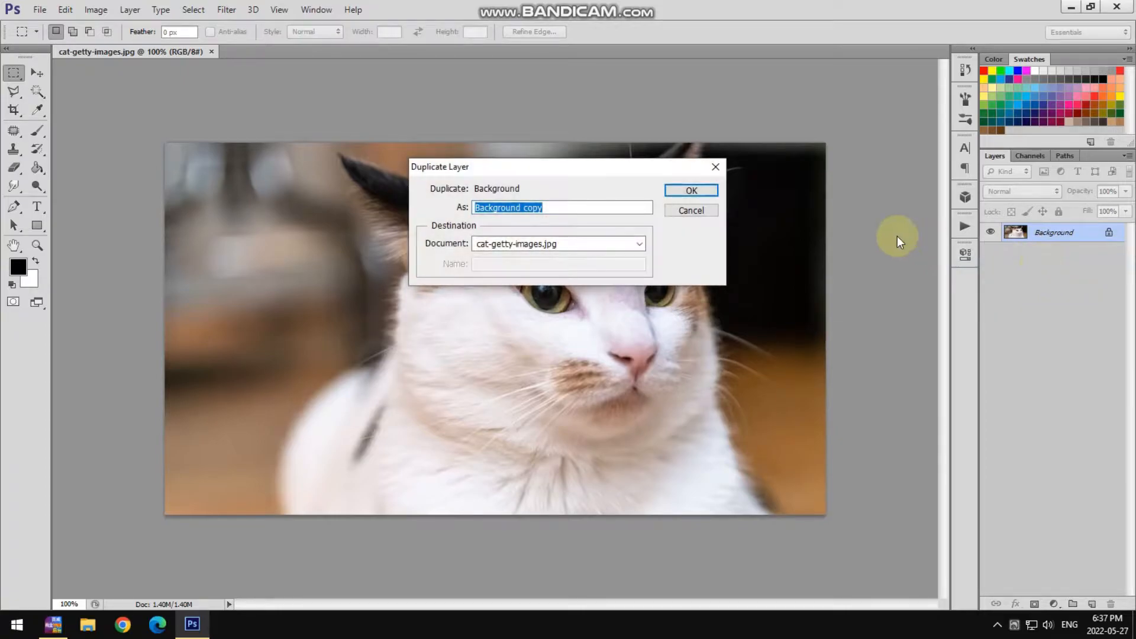
click(708, 190)
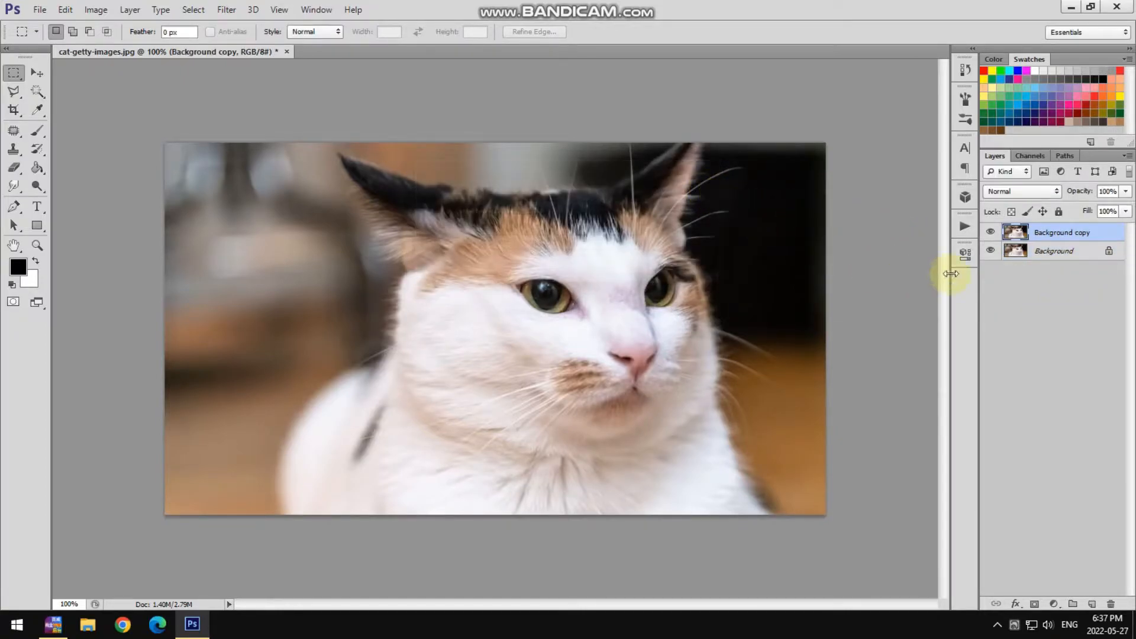
In new-selection mode, draw a rectangular marquee beside the cat's ear, replace it with one over the forehead, and deselect.
click(21, 80)
drag(20, 83, 60, 104)
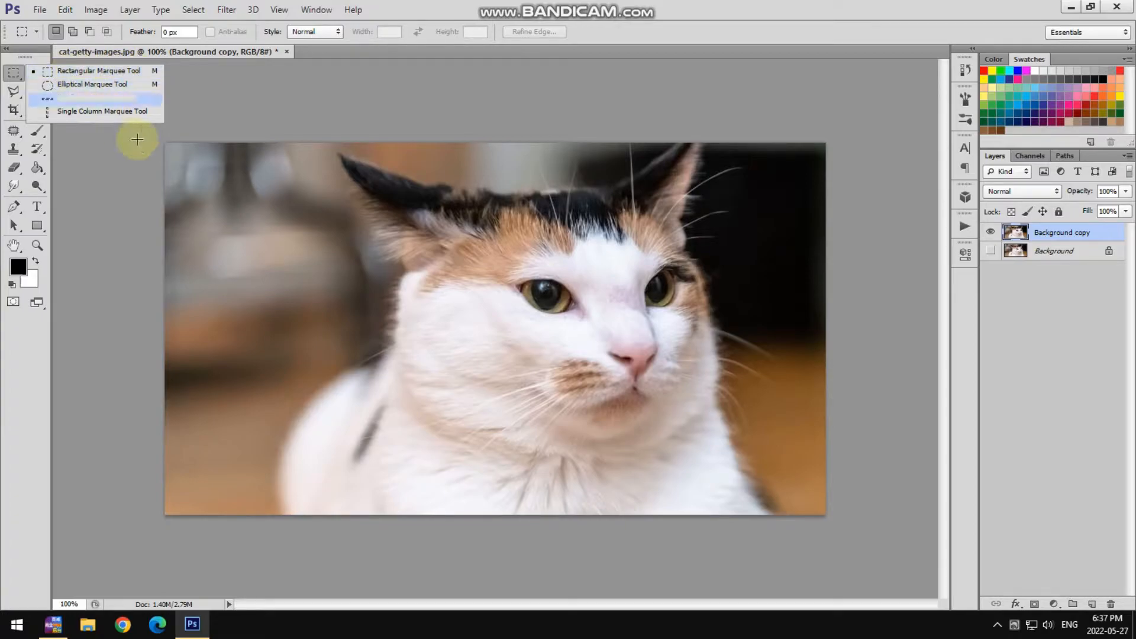
click(259, 233)
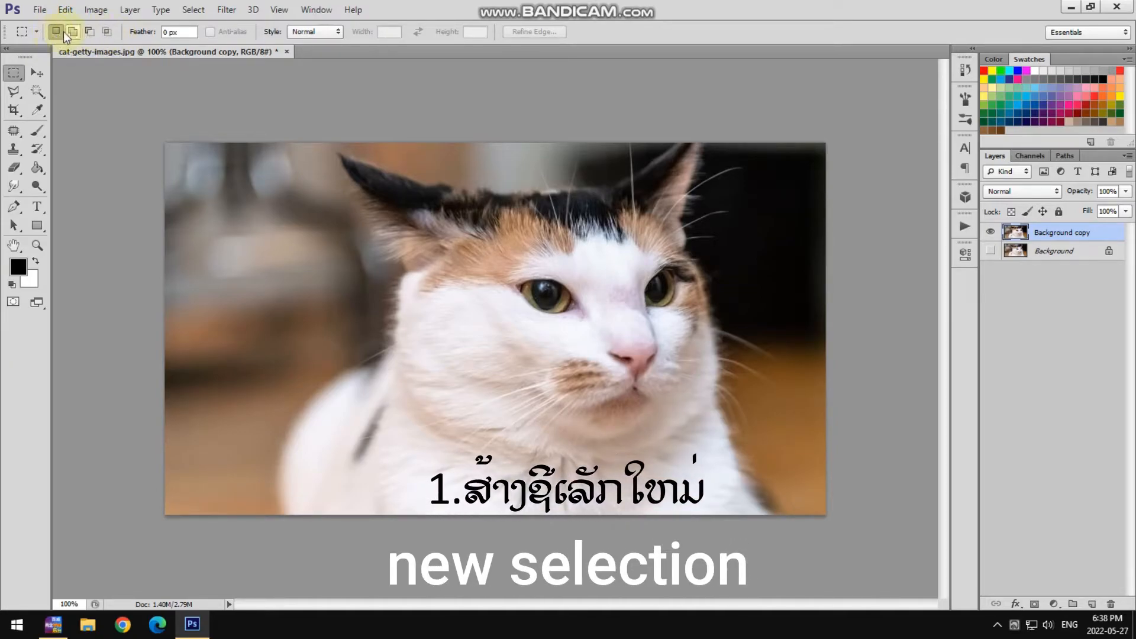
drag(246, 223, 361, 285)
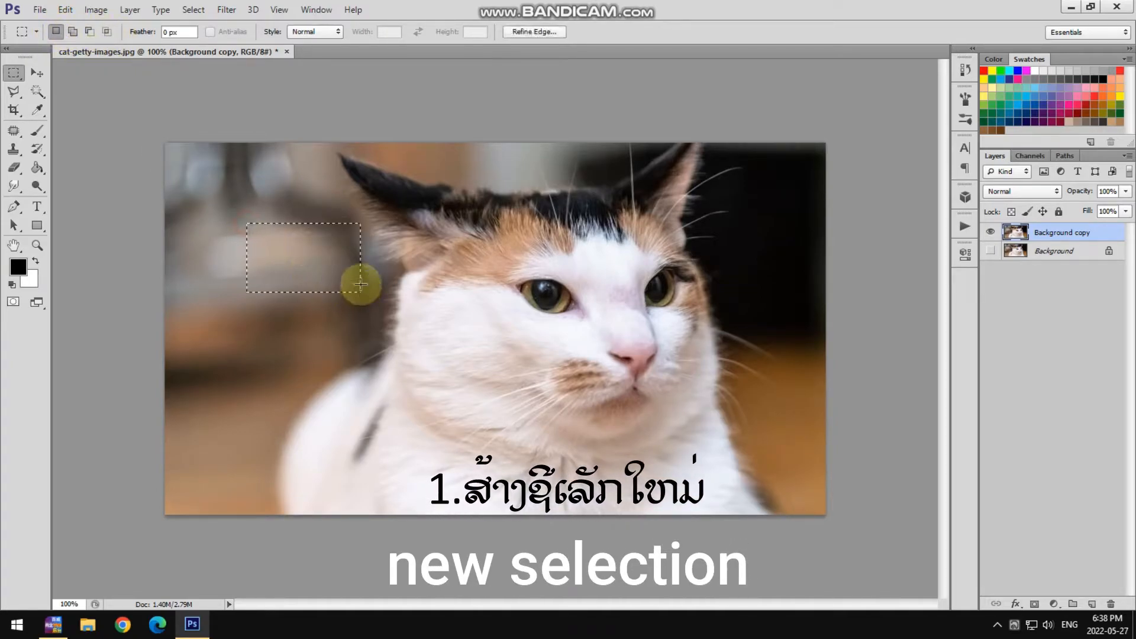
drag(423, 221, 523, 297)
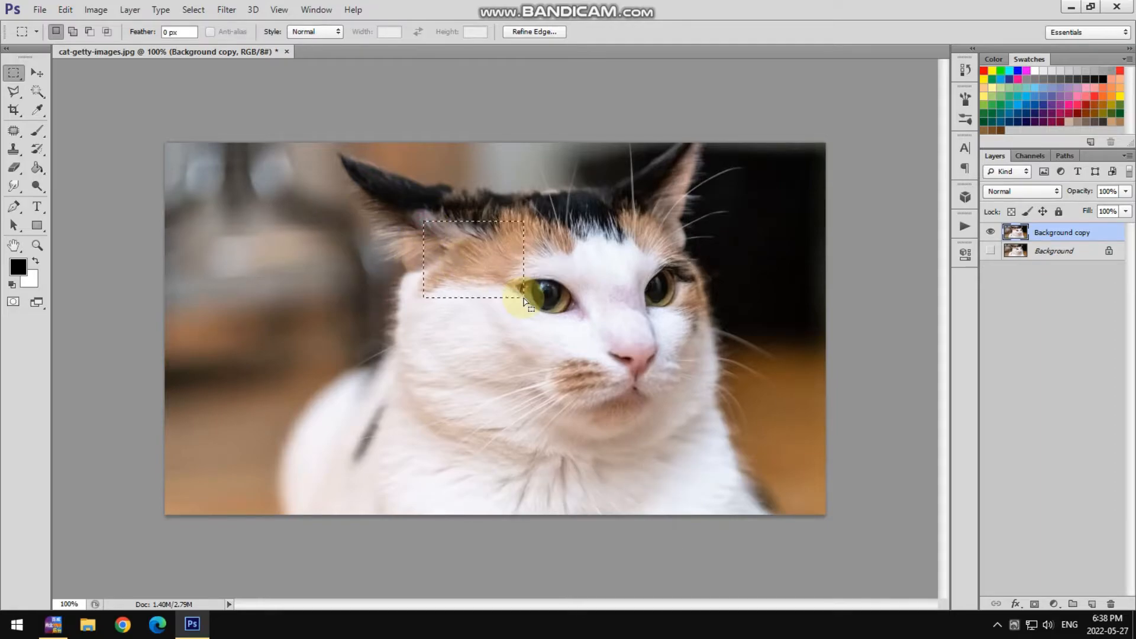
click(247, 225)
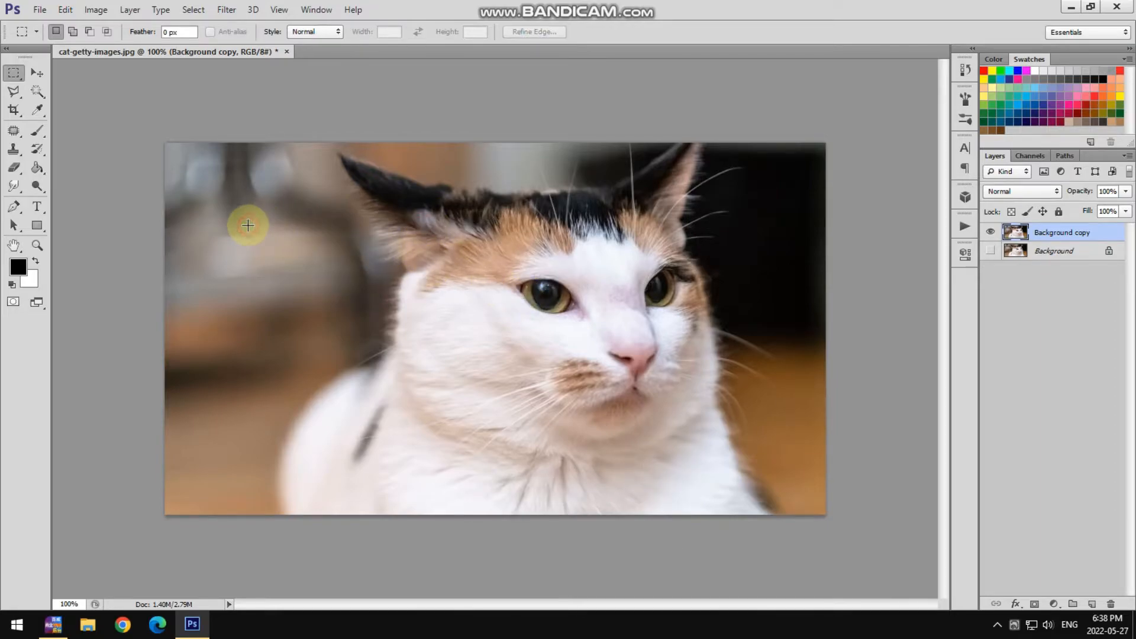
In add-to-selection mode, draw two separate rectangular marquees, one beside the cat and one over its face, and deselect.
click(72, 31)
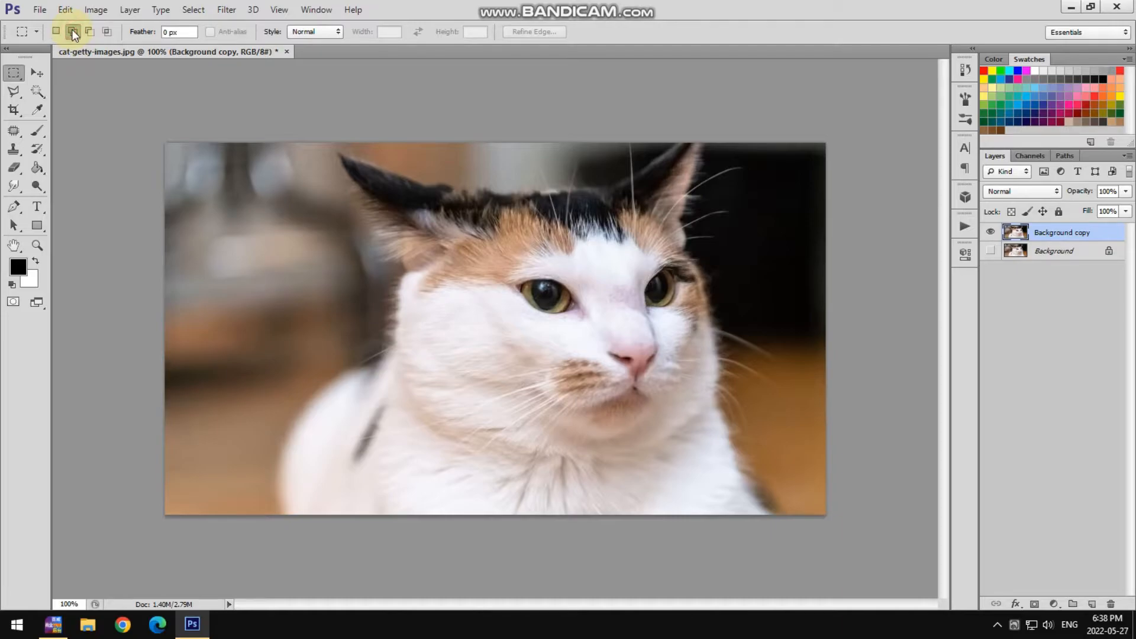
drag(235, 215, 354, 319)
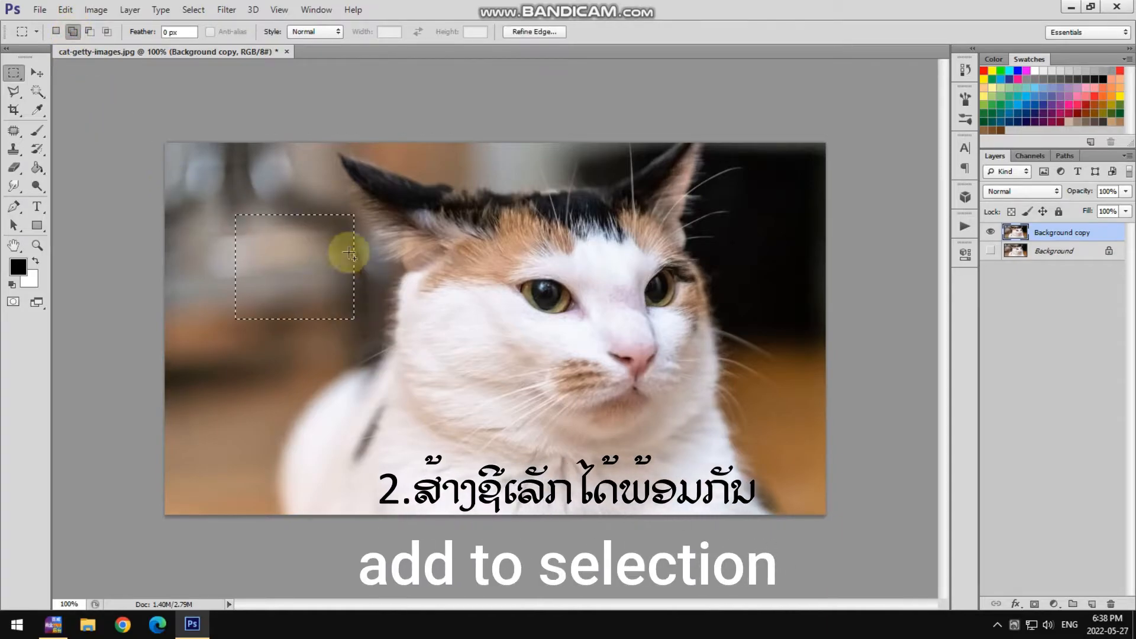
drag(399, 222, 546, 315)
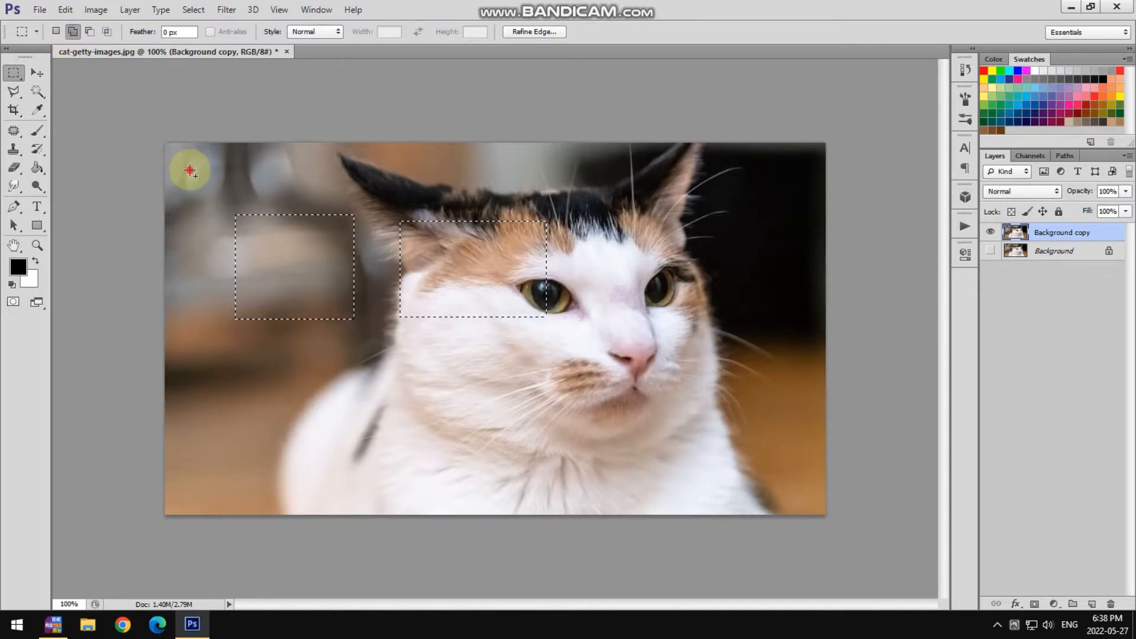
key(ctrl+d)
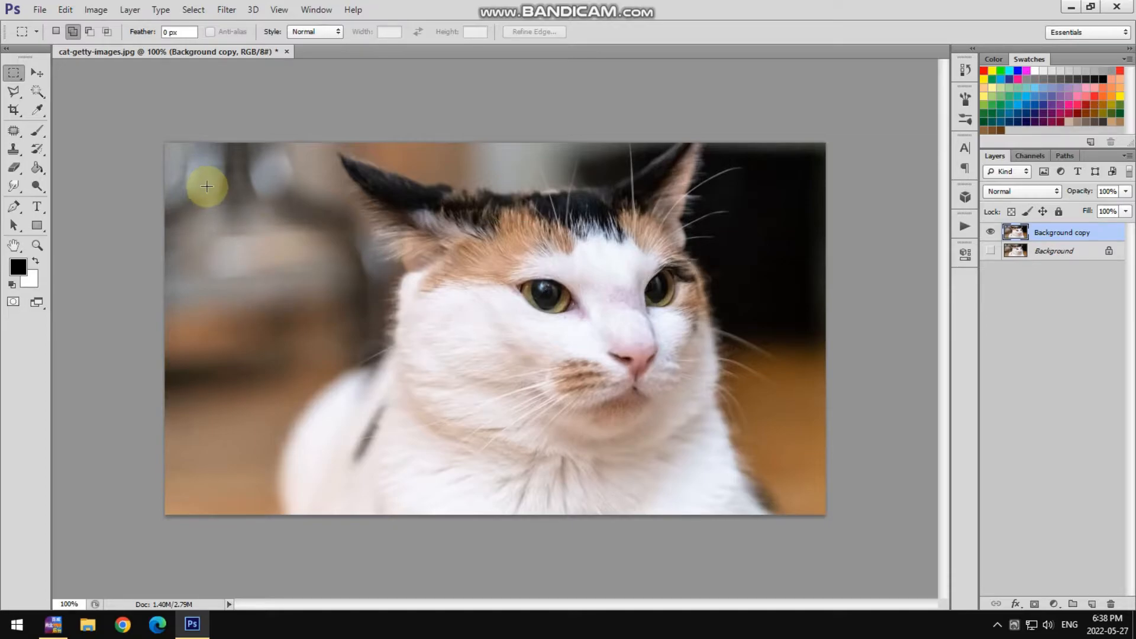
In subtract-from-selection mode, draw a rectangular marquee around the cat's left-hand ear and cut away its lower-right corner.
click(94, 32)
drag(271, 233, 459, 362)
drag(585, 287, 361, 398)
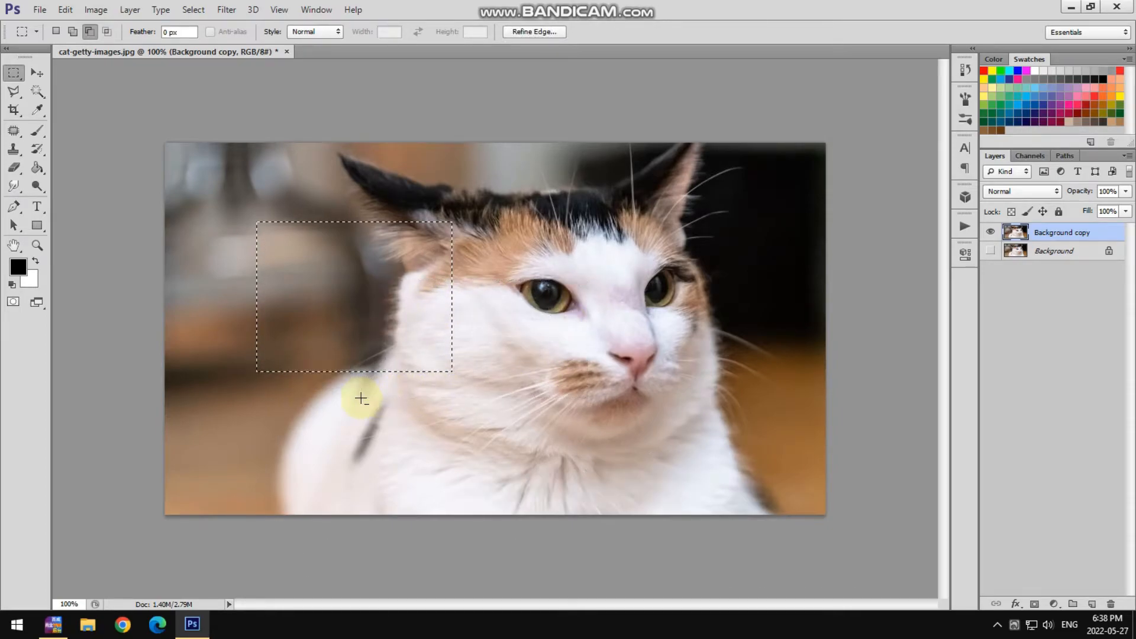
Add a rectangle around the cat's right-hand eye and nose to the selection, and subtract a narrow horizontal band across both areas.
key(shift)
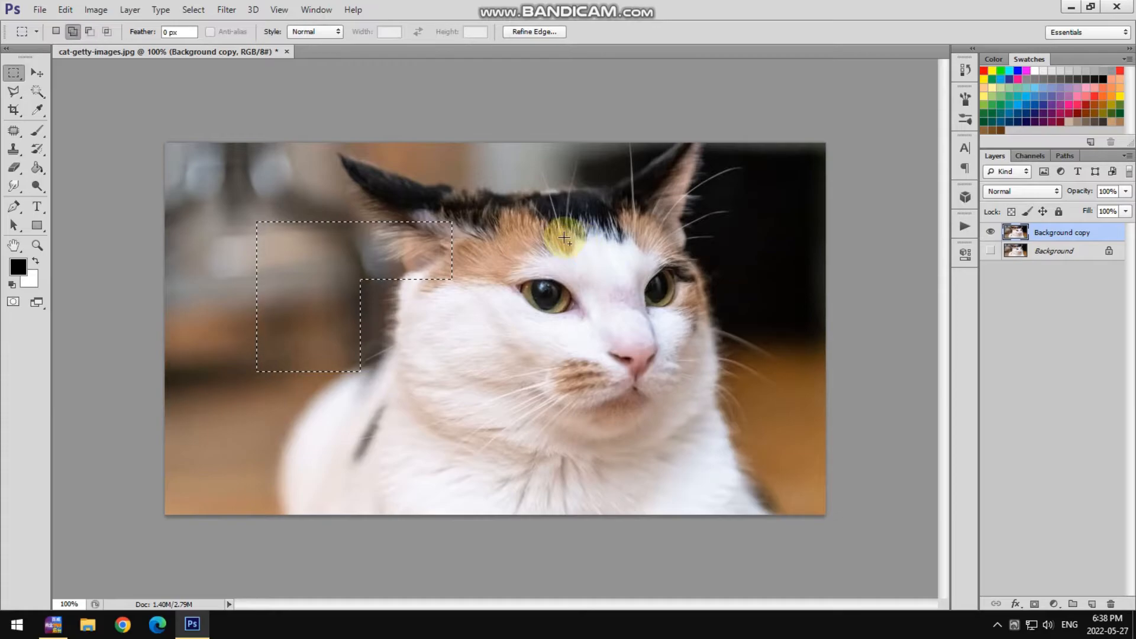
drag(560, 237, 710, 362)
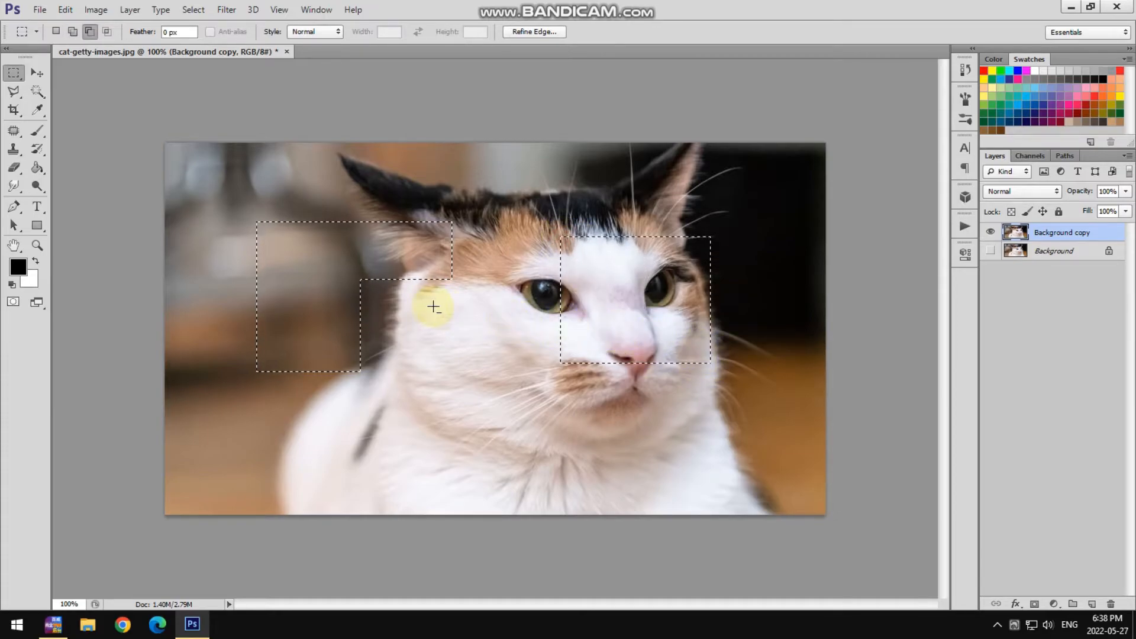
drag(196, 285, 630, 324)
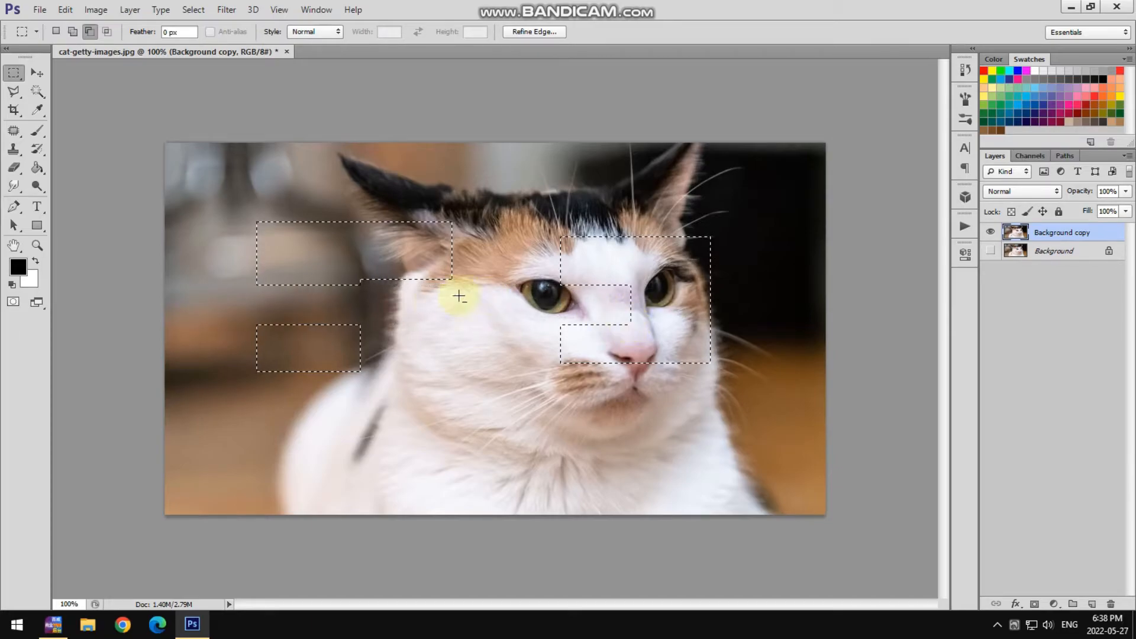
In intersect mode, replace the selection with a large rectangle over the cat's face and reduce it by overlapping smaller rectangles.
click(105, 34)
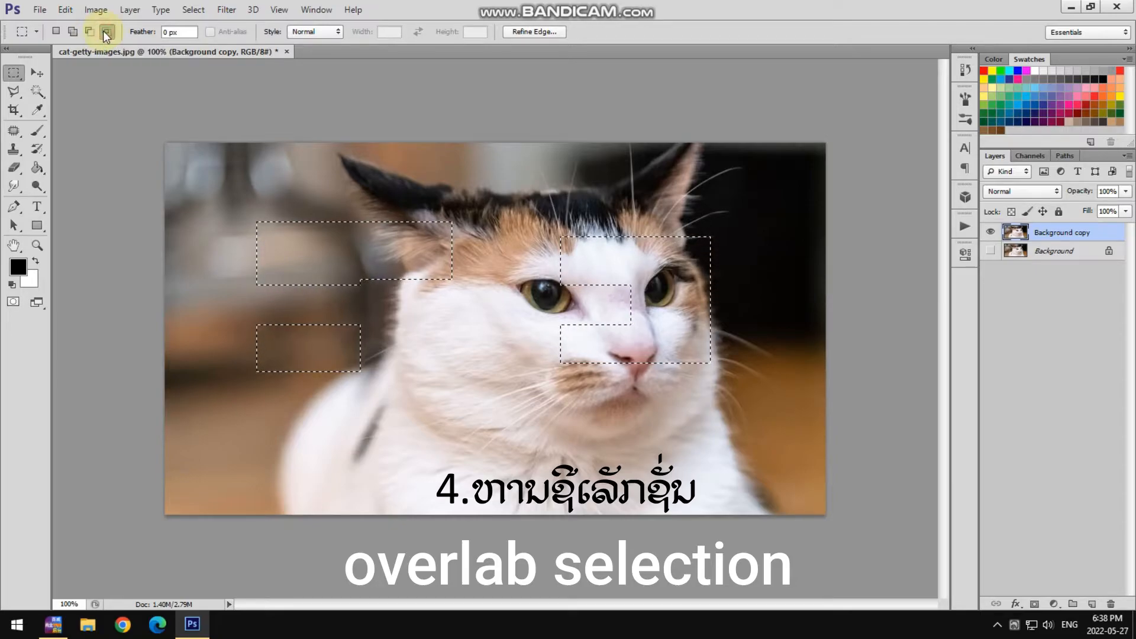
key(ctrl+d)
drag(278, 206, 689, 397)
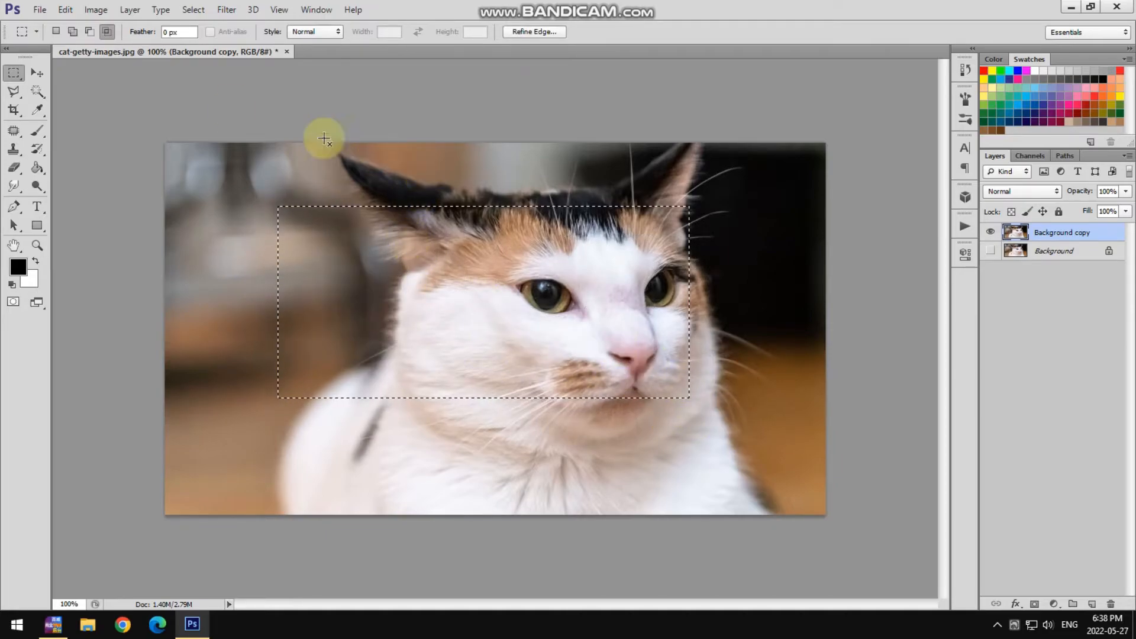
drag(436, 158, 545, 444)
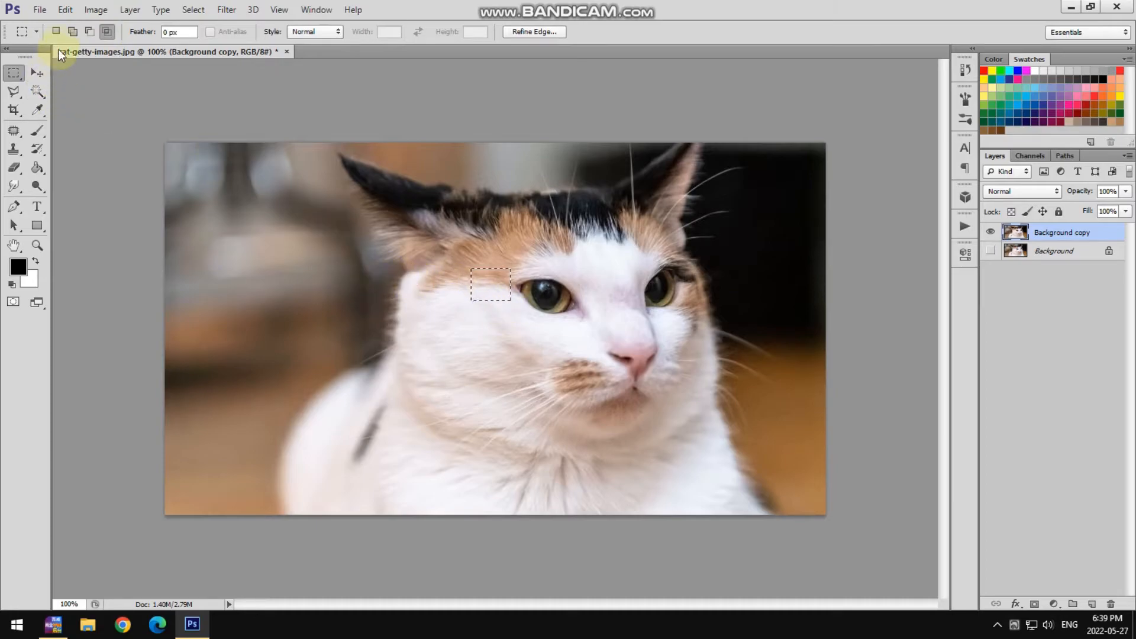
Return to new-selection mode, draw a fresh rectangle around the cat's left-hand ear, and extend it with two overlapping rectangles across the face.
click(57, 31)
key(ctrl+d)
drag(300, 211, 481, 341)
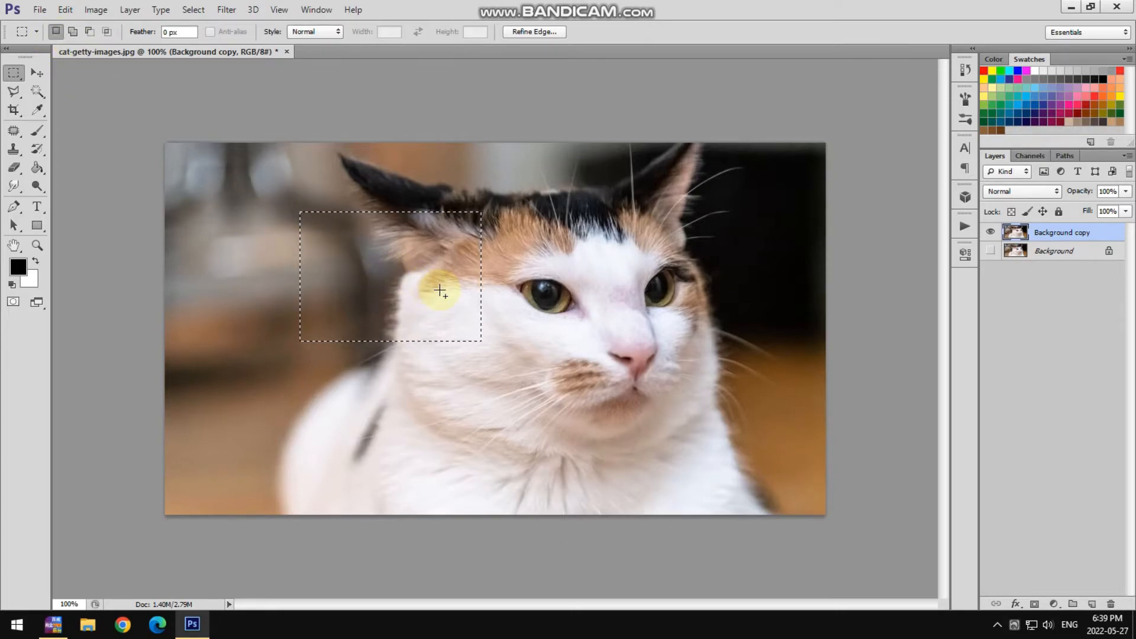
drag(416, 269, 549, 380)
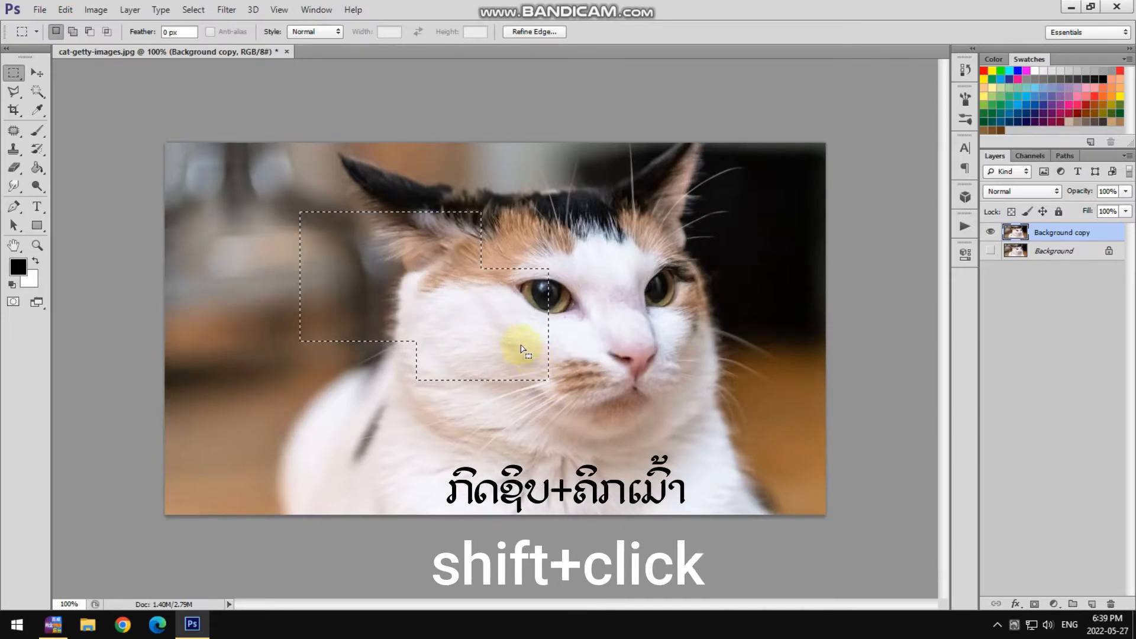
drag(522, 197, 635, 320)
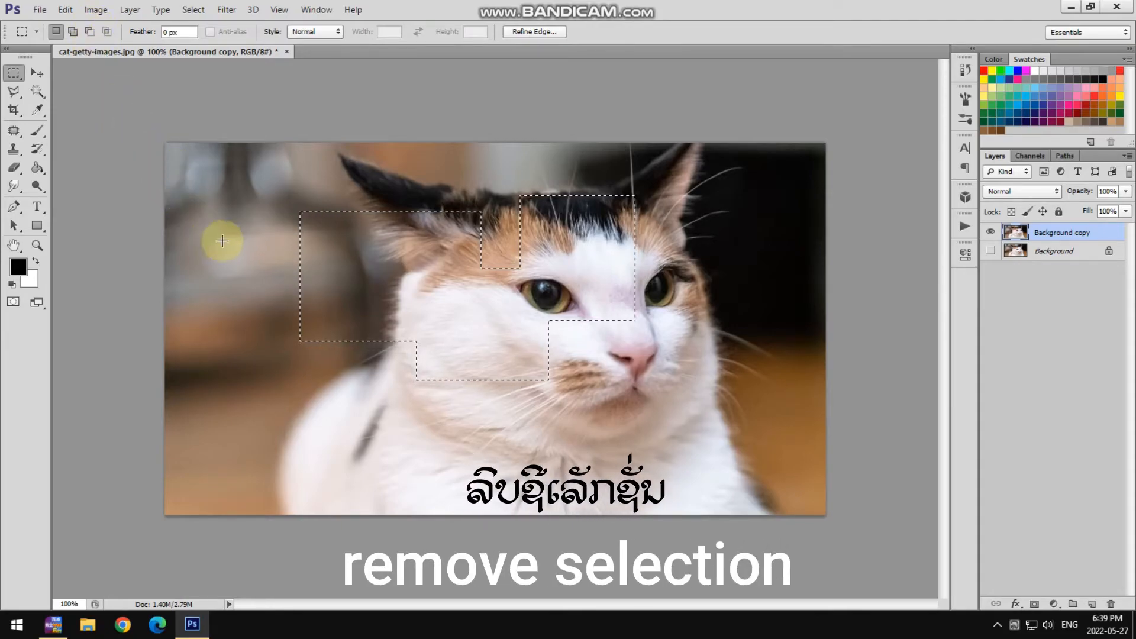
Temporarily subtract rectangles from the selection's lower-left corner, face side and bottom edge, and deselect what is left.
key(alt)
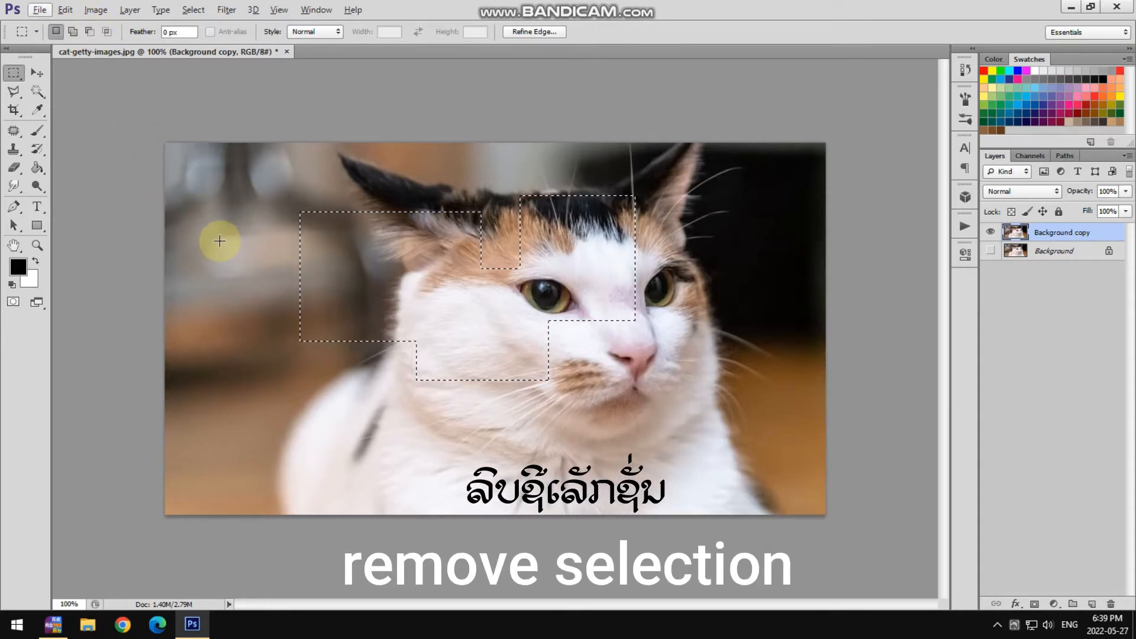
key(alt)
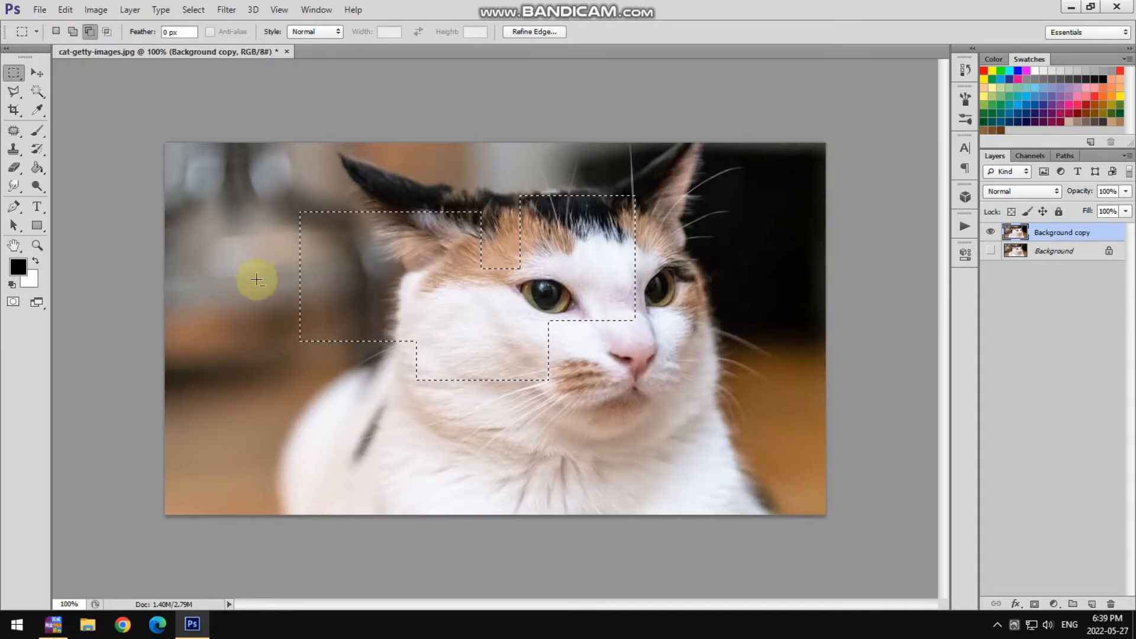
drag(223, 273, 346, 382)
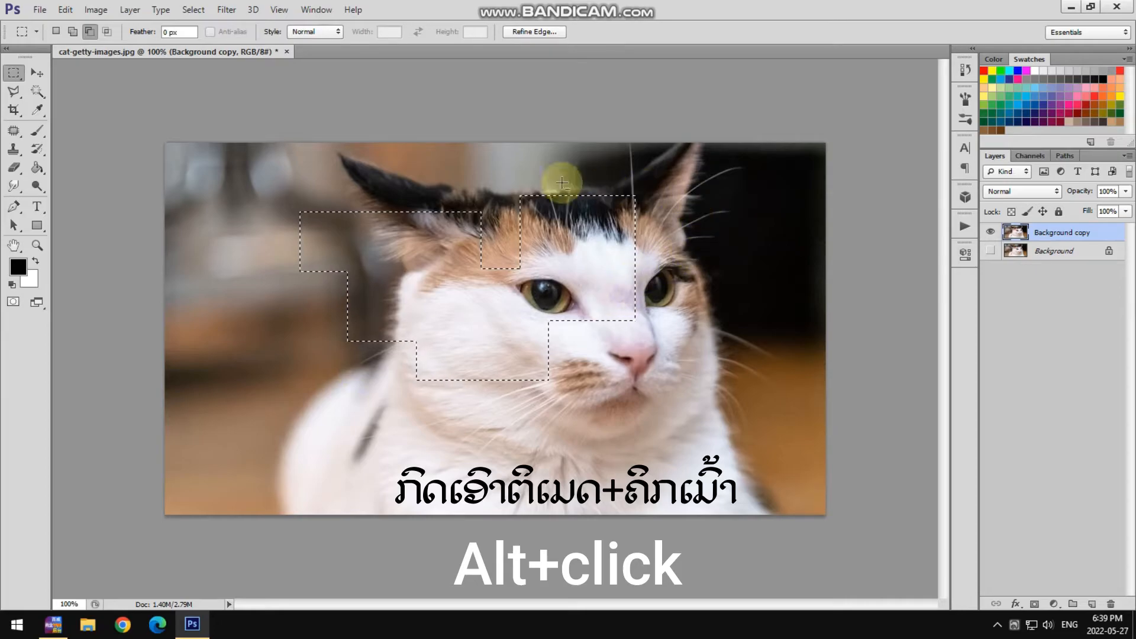
drag(444, 167, 695, 399)
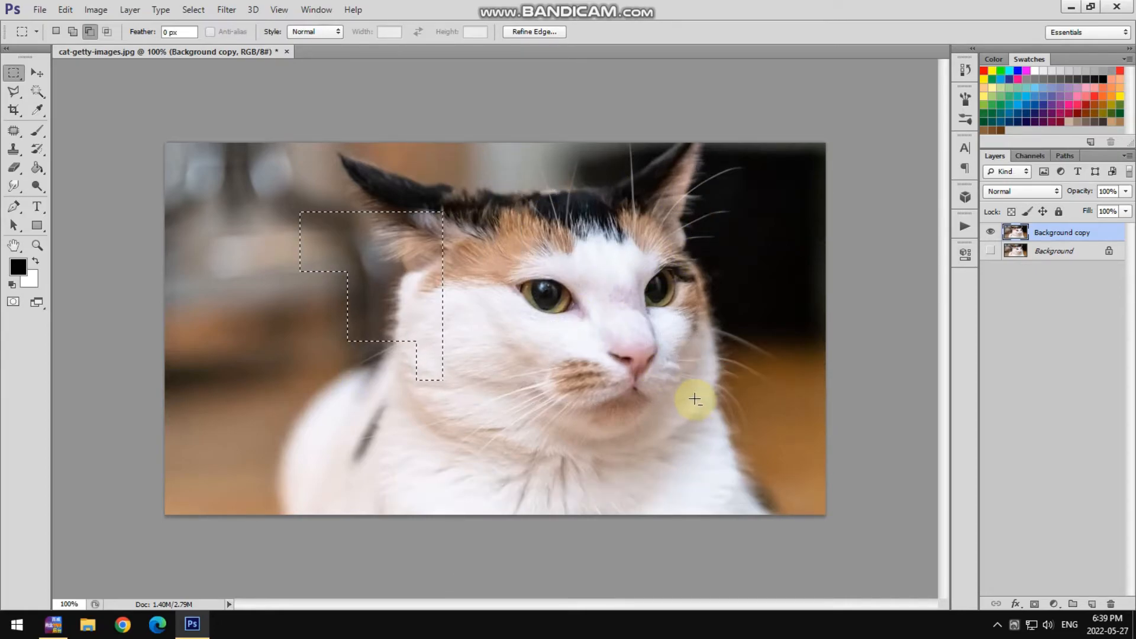
drag(317, 297, 503, 388)
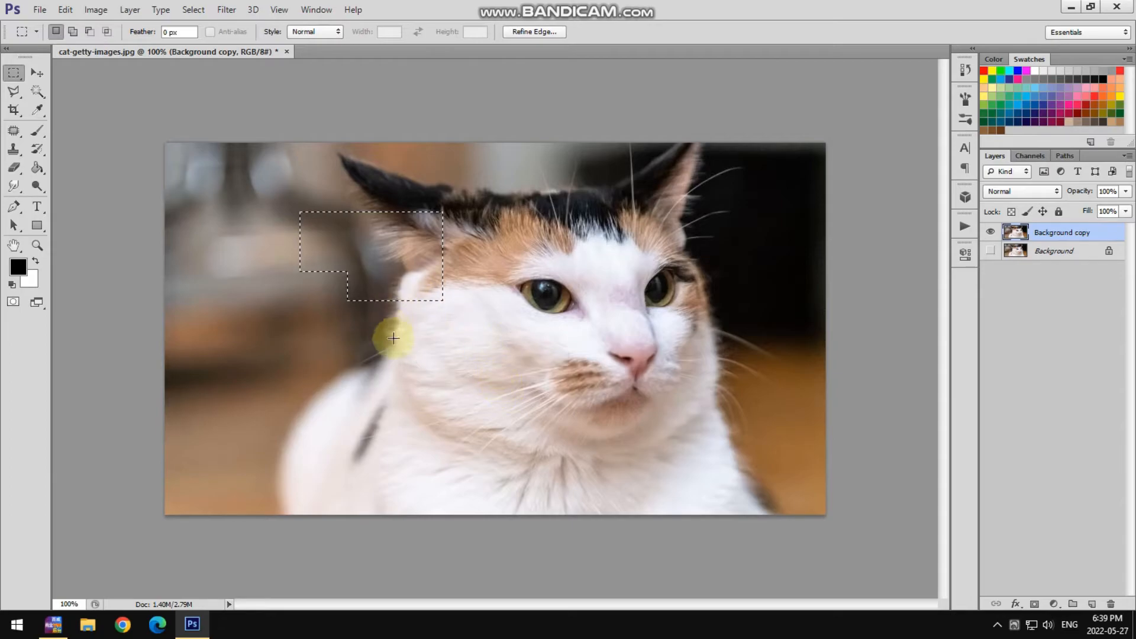
click(442, 323)
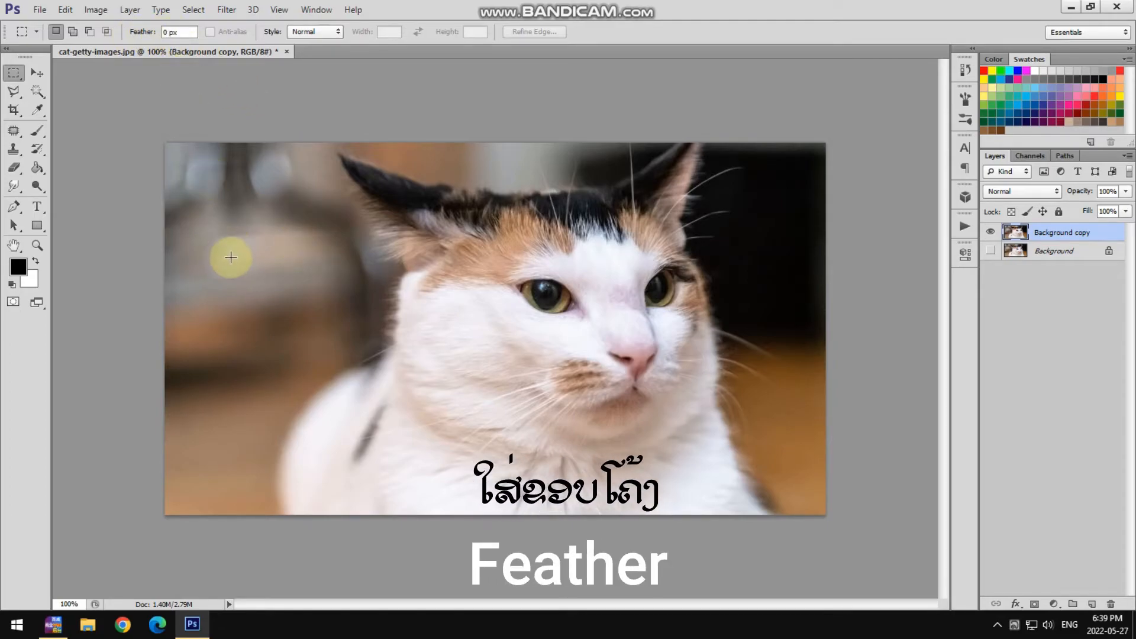
Draw an unfeathered rectangular selection left of the face, add one with 20 px feather over the nose, and reset the feather to 0 px.
drag(223, 252, 471, 370)
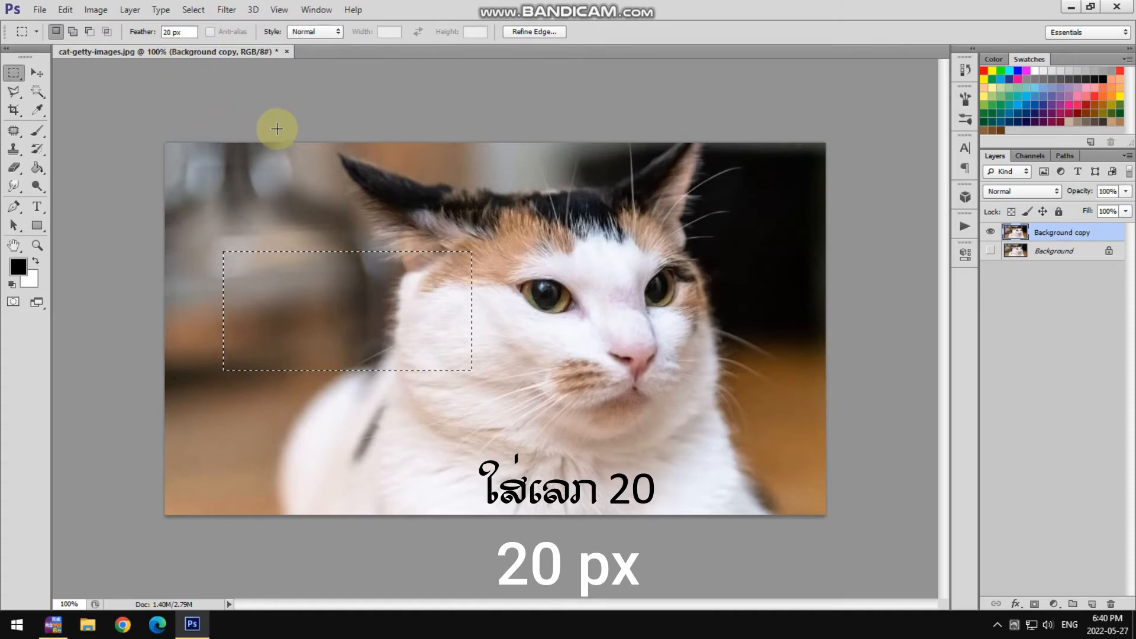
key(shift)
drag(555, 259, 768, 376)
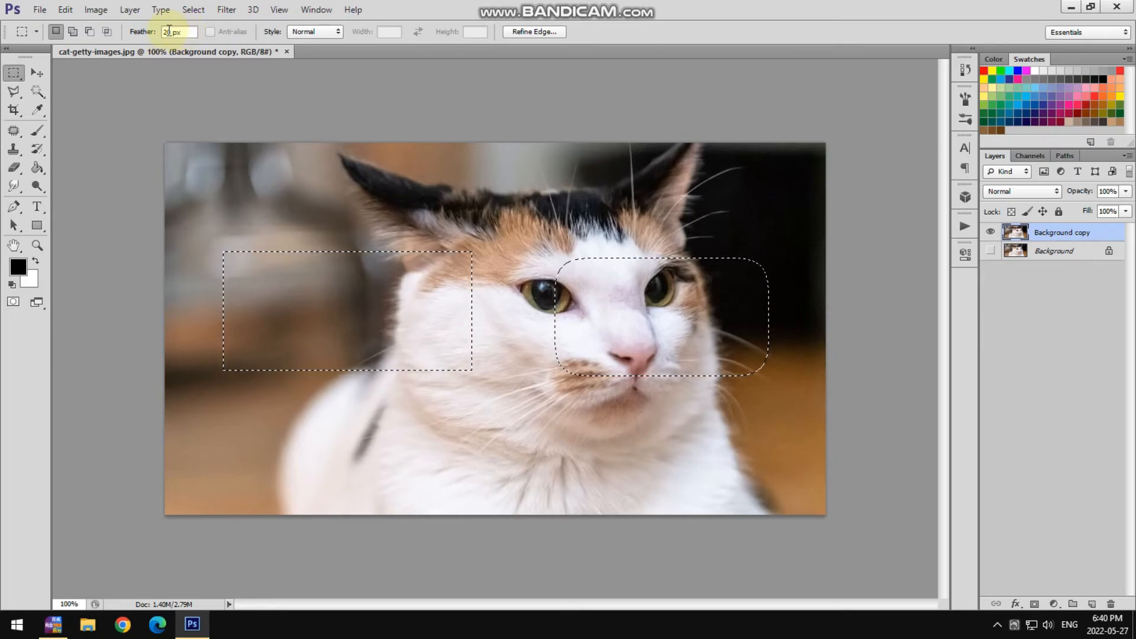
click(165, 36)
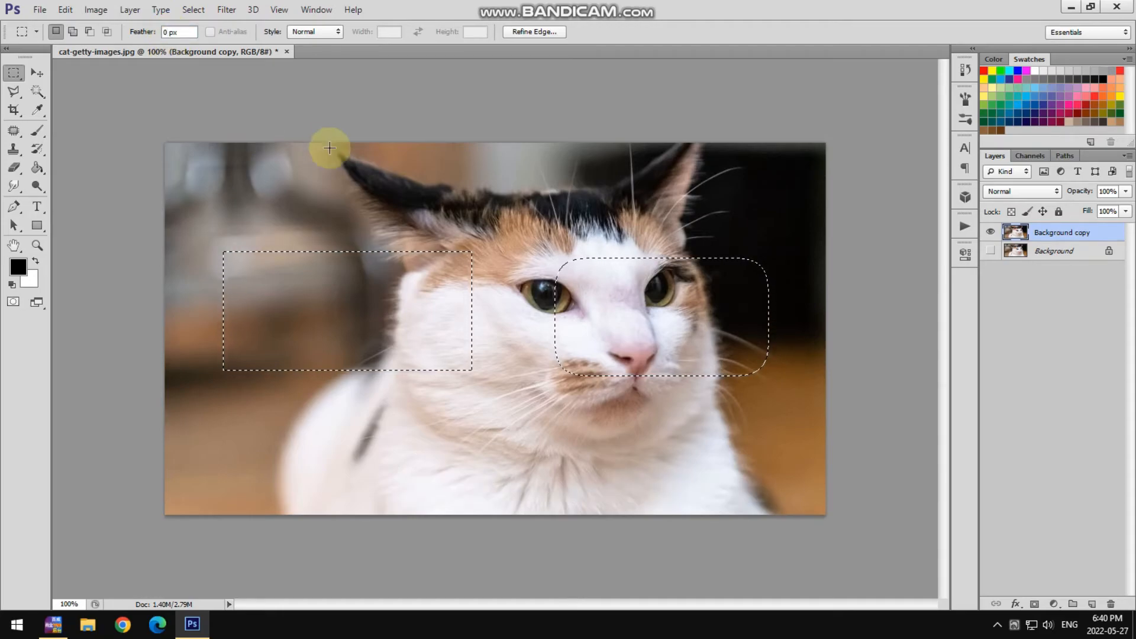
Add an unfeathered rectangle over the top of the cat's head to the existing two-part selection.
key(shift)
drag(459, 181, 590, 234)
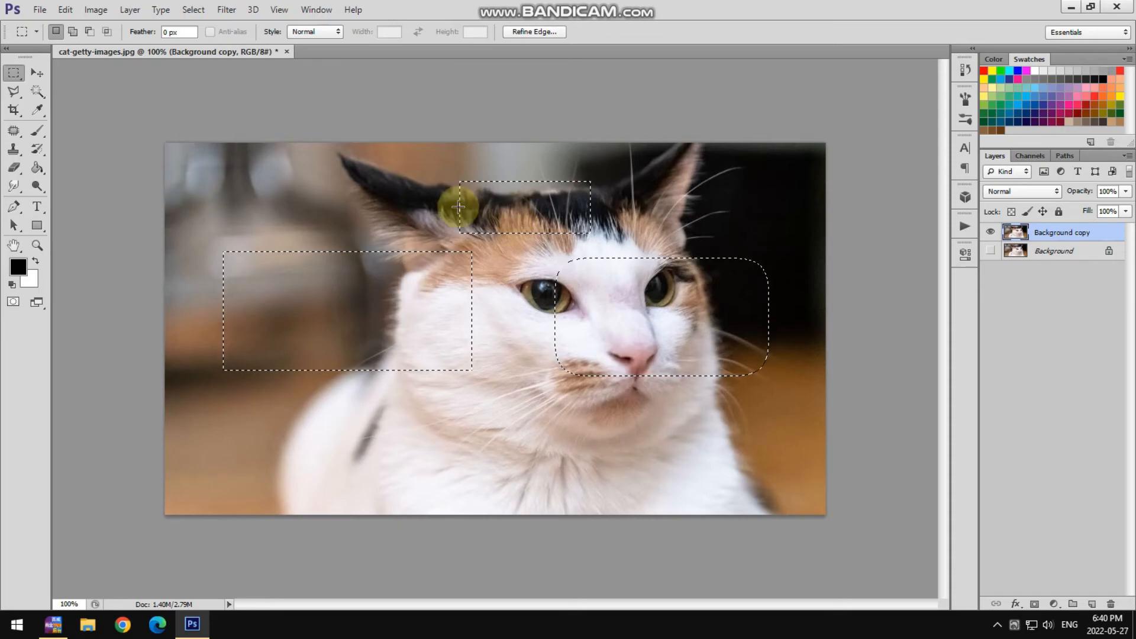
click(168, 32)
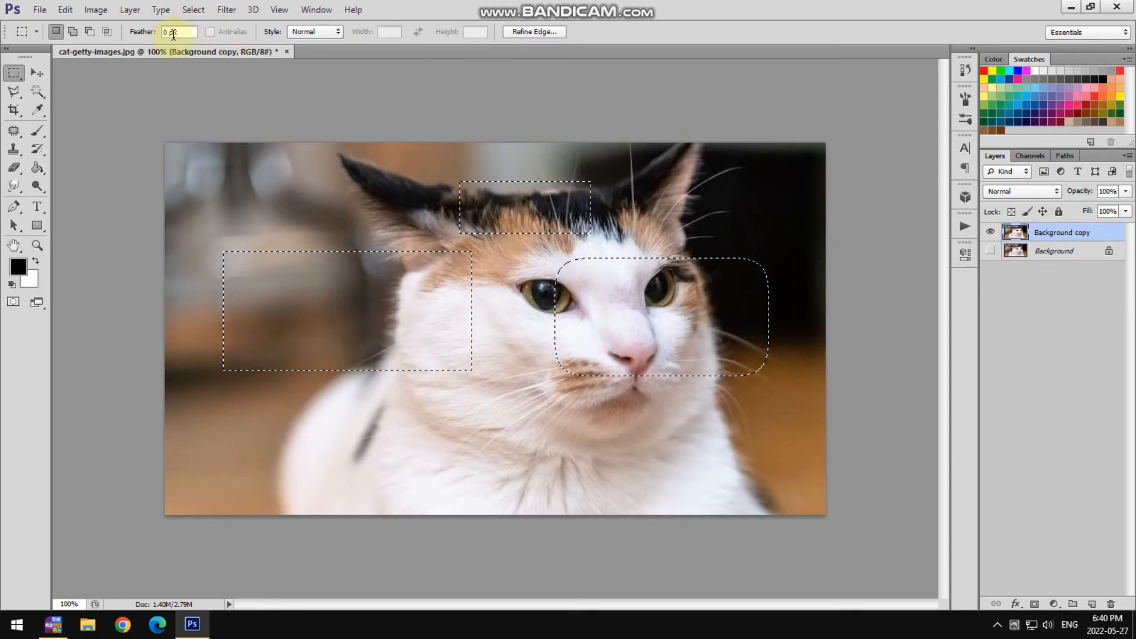
click(323, 225)
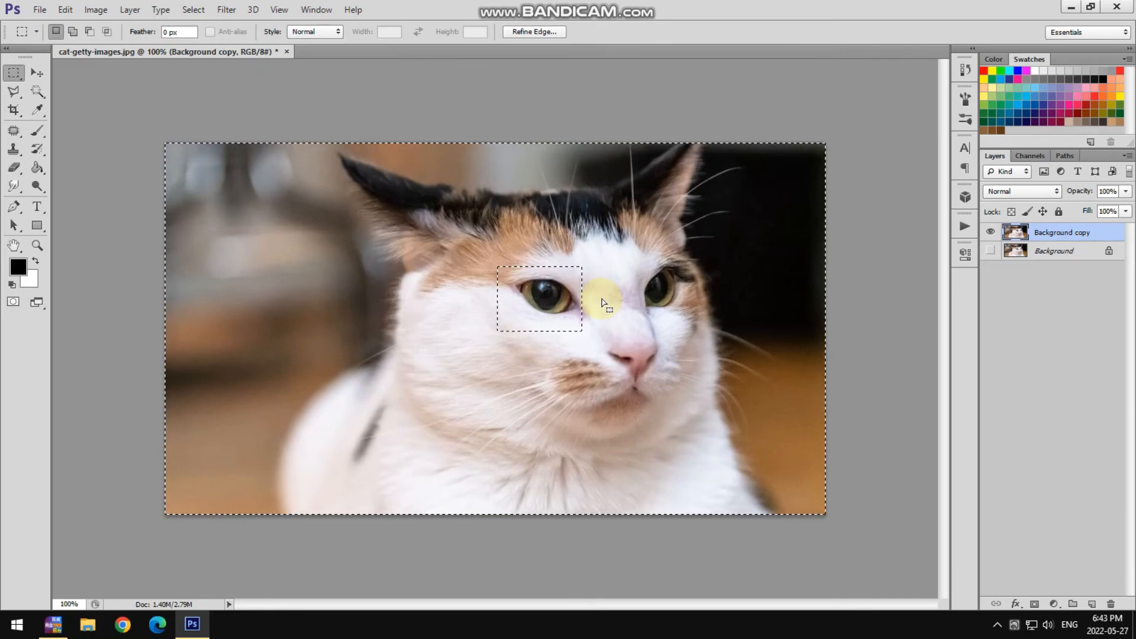
Deselect the inverted selection that surrounds the rectangle over the cat's left-hand eye.
right_click(609, 323)
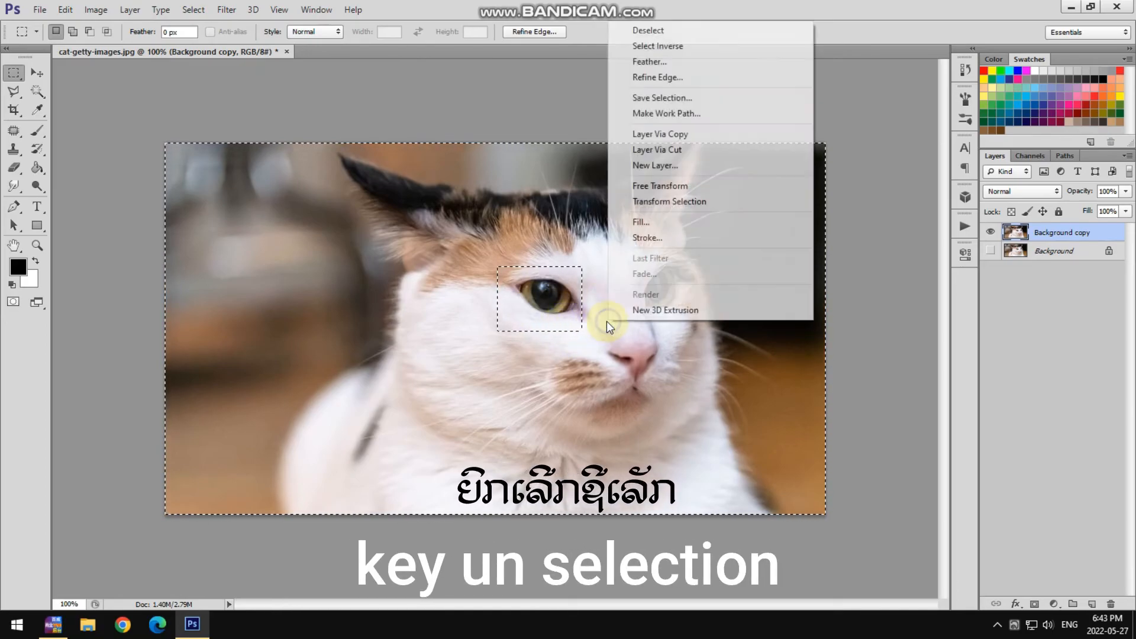
click(658, 31)
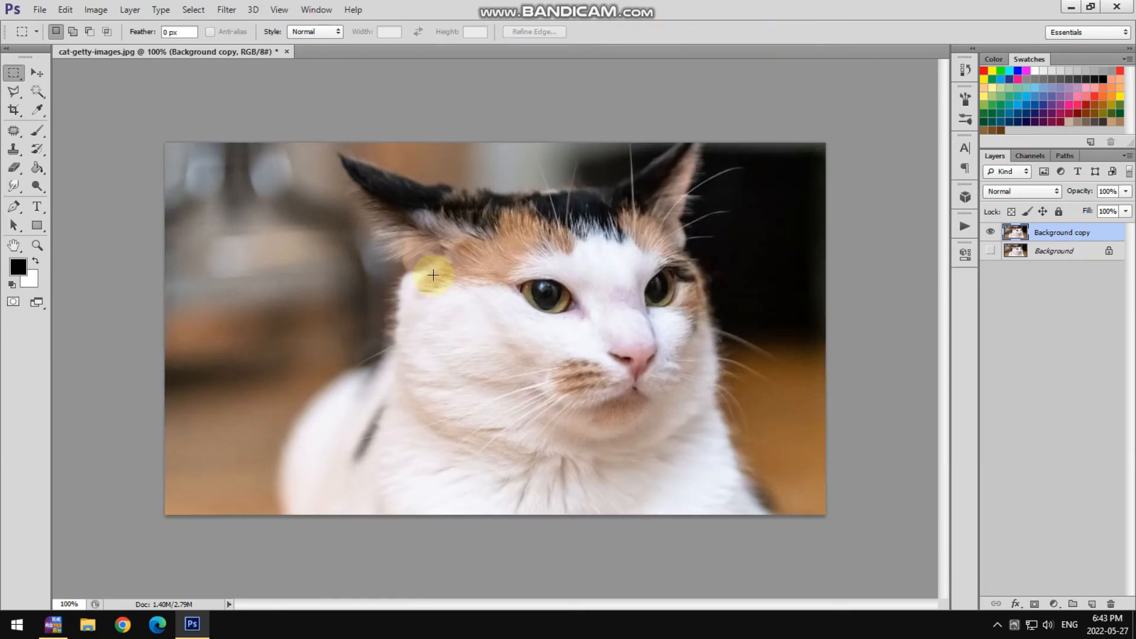
Draw a rectangular selection over the cat's cheek and left-hand eye and deselect it, and repeat with a rectangle over its back.
drag(430, 254, 564, 356)
right_click(592, 316)
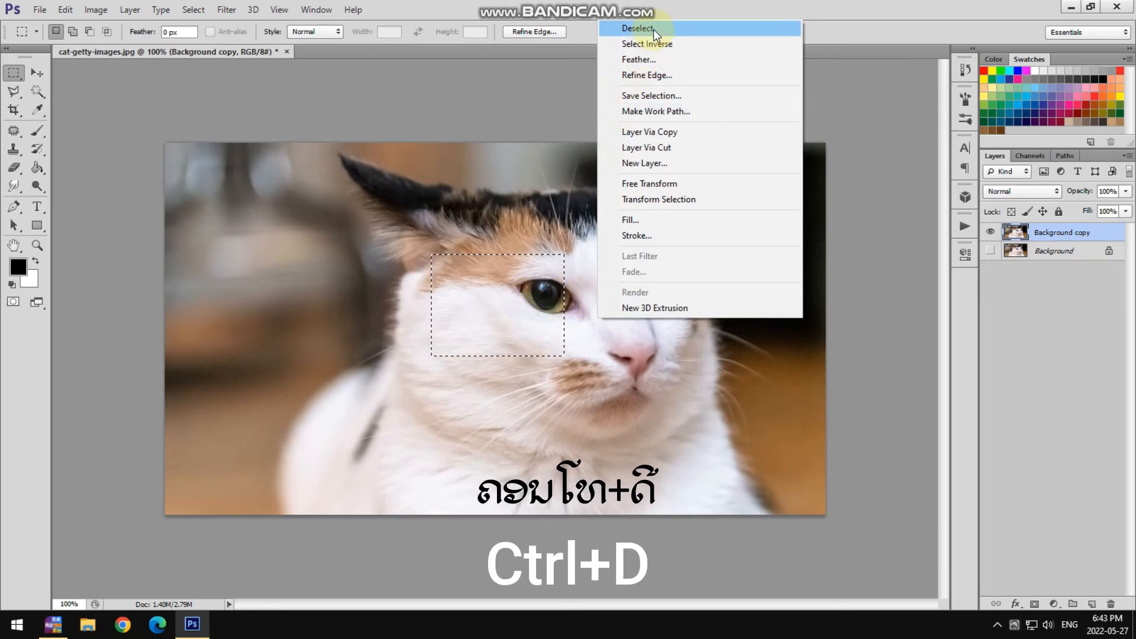
click(594, 349)
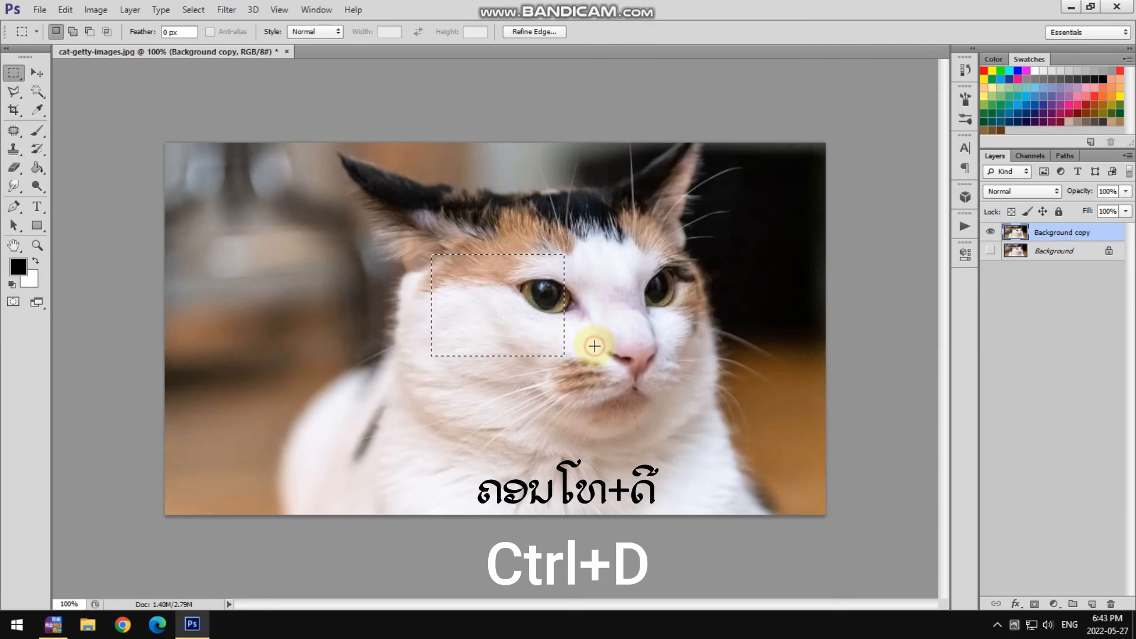
key(ctrl+d)
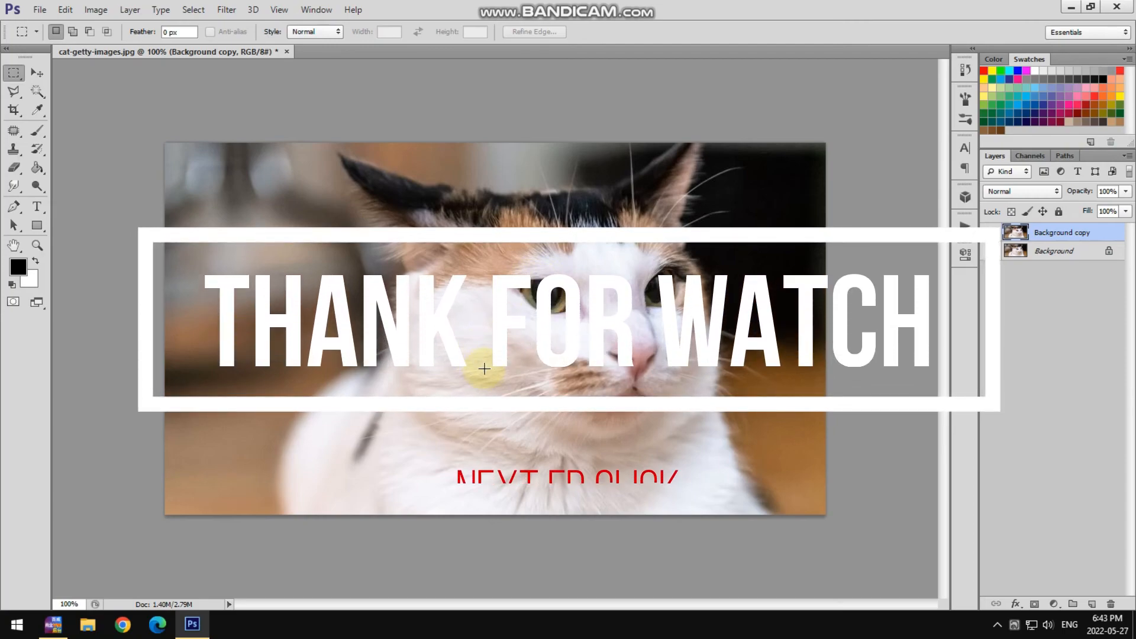
drag(211, 341, 388, 451)
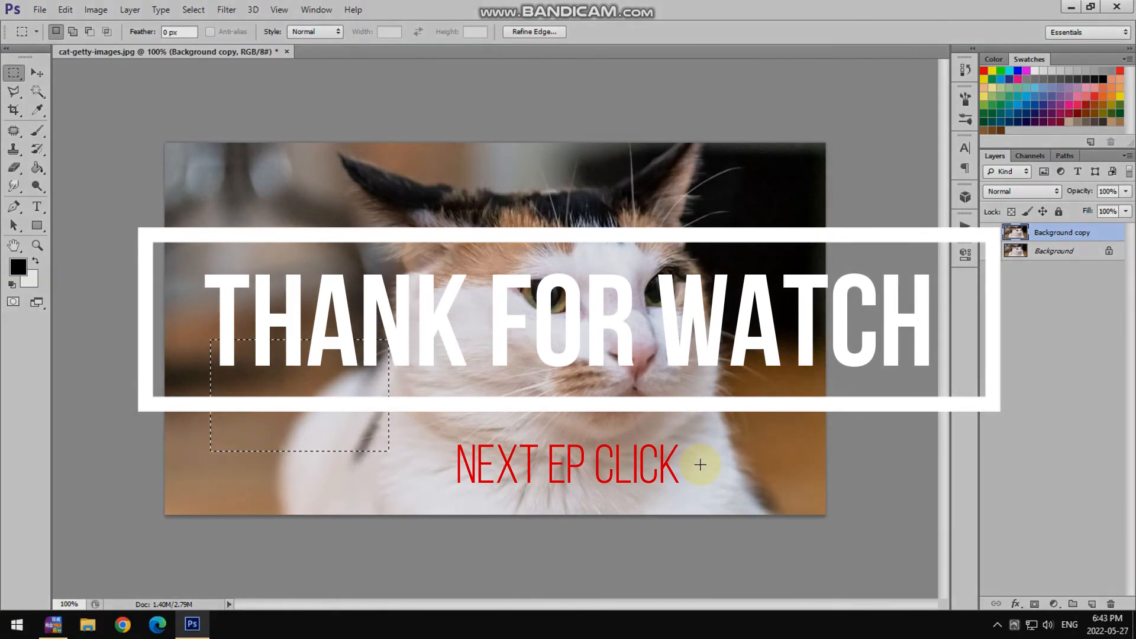
click(700, 465)
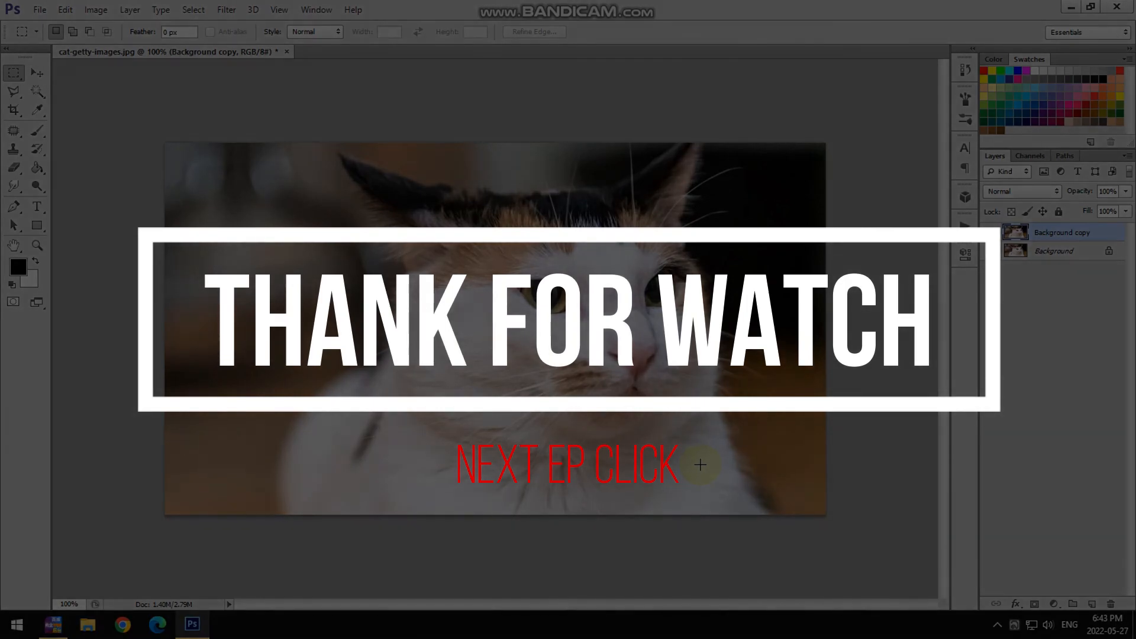